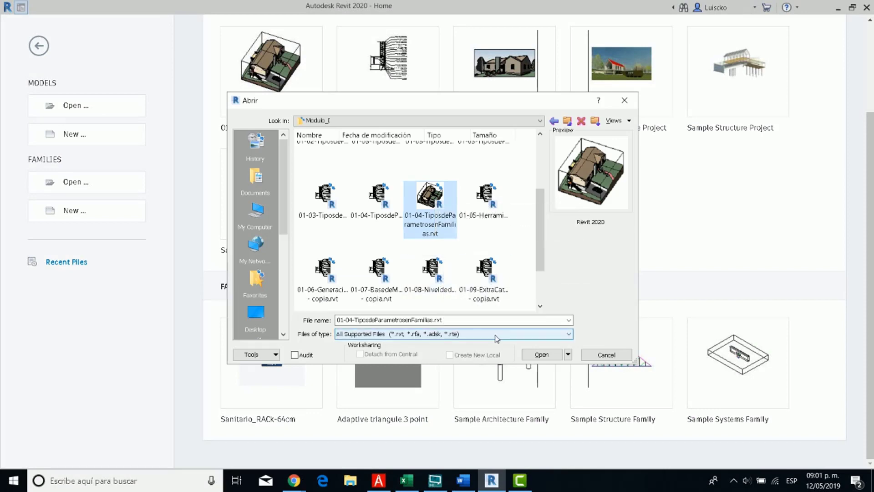
Step: Open 01-04-TiposdeParametrosenFamilias.rvt and open the Concrete-Square-Column family of a column beside the exterior stair for editing
click(539, 355)
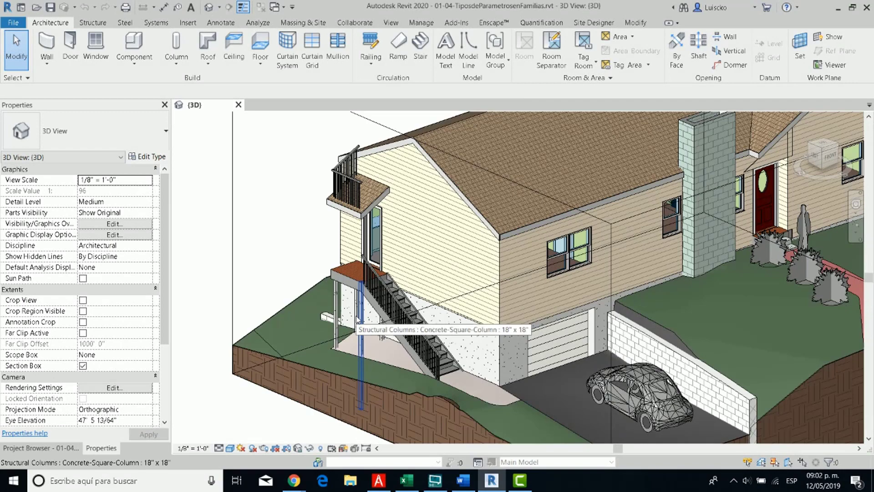
click(332, 397)
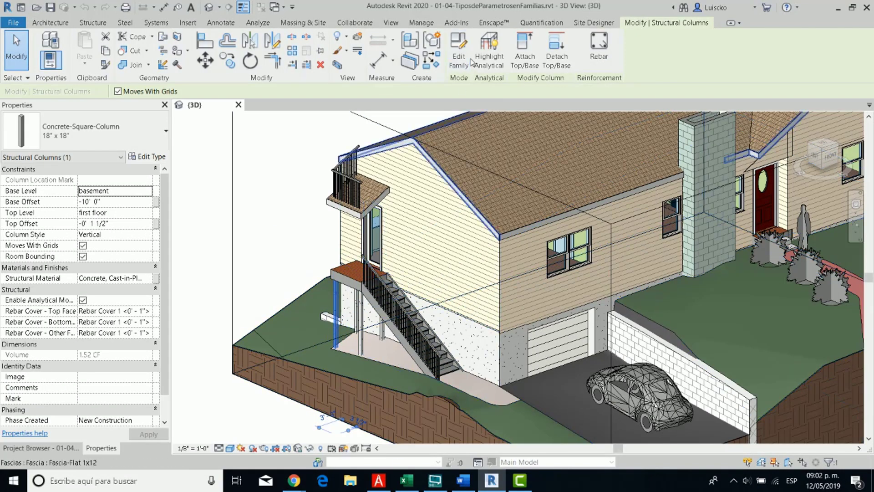
click(459, 50)
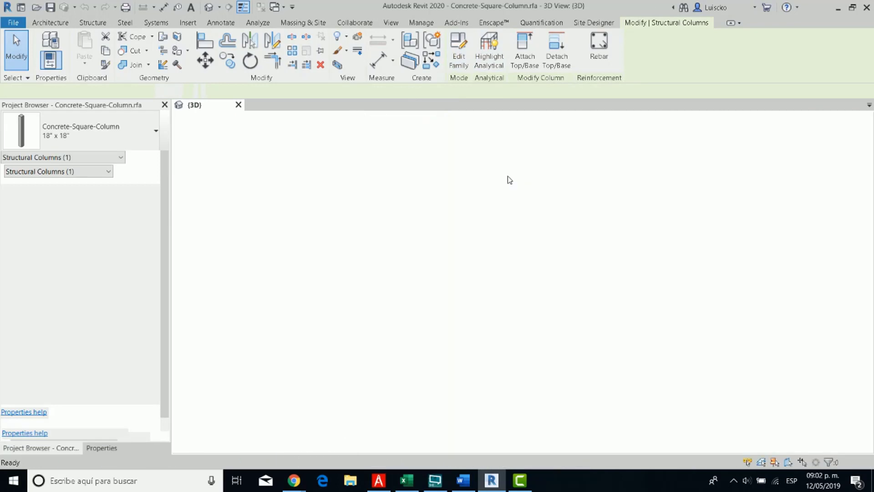
middle_drag(457, 284, 470, 326)
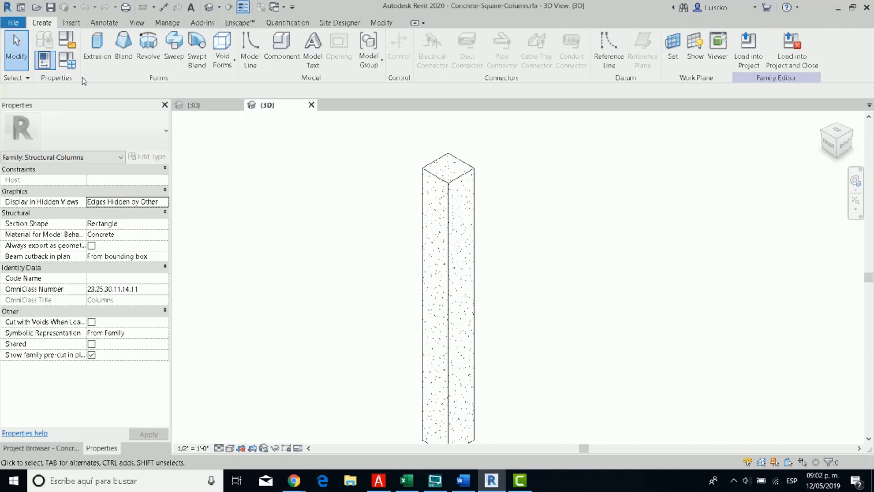
Step: Examine the column family's type parameters and the properties of the Moment of Inertia weak axis parameter
click(45, 59)
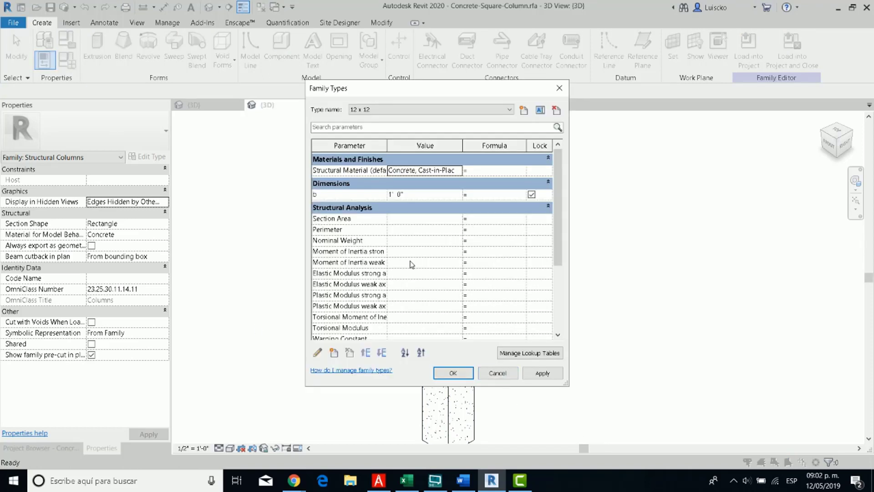
scroll(365, 283, down, 3)
scroll(365, 282, up, 3)
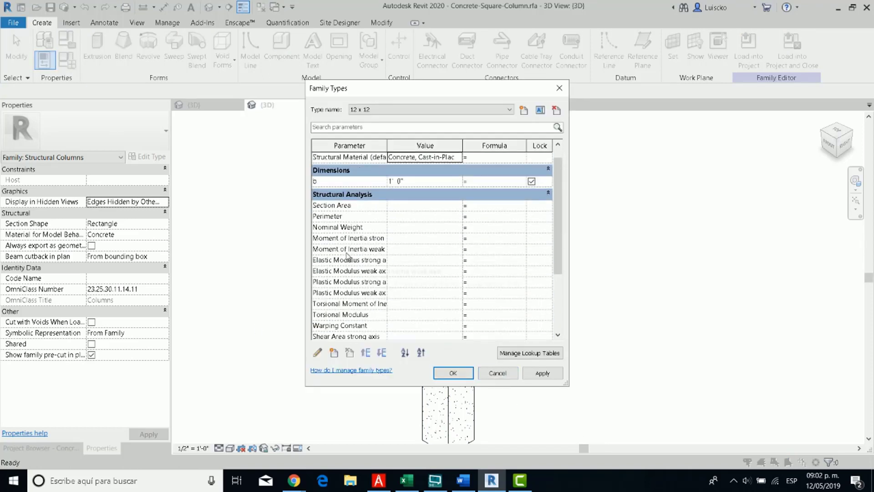
click(348, 250)
click(318, 353)
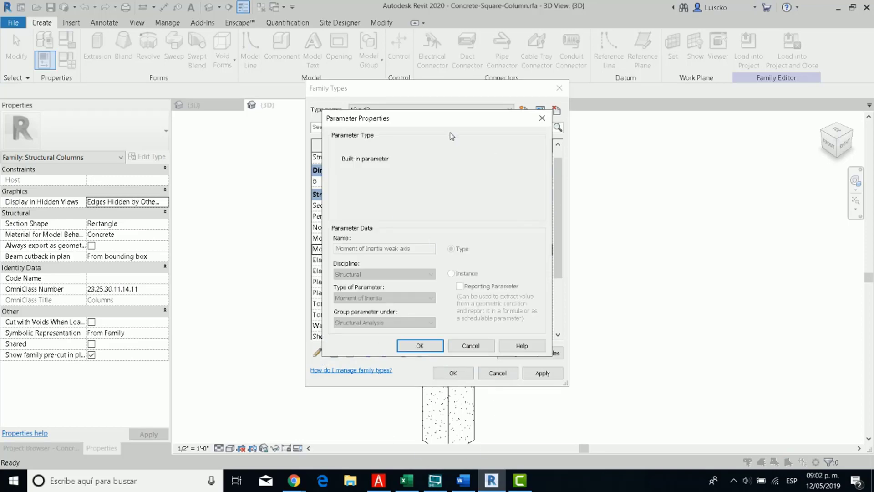
drag(463, 122, 419, 71)
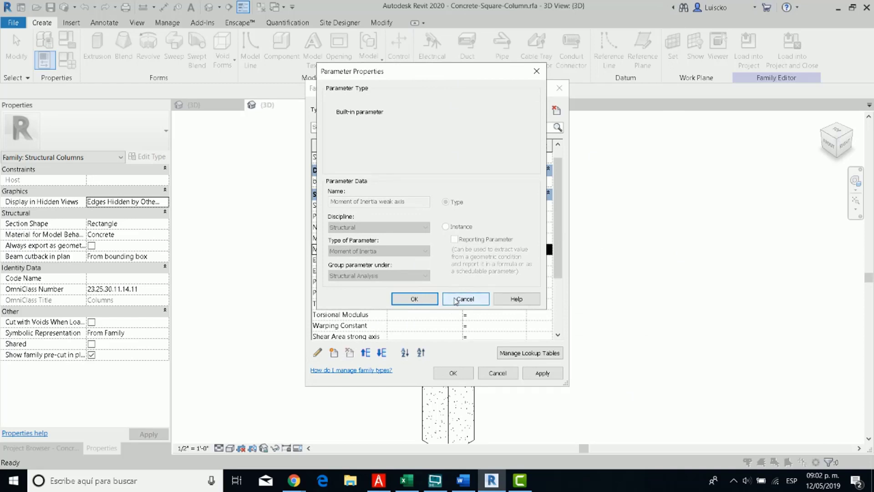
click(455, 300)
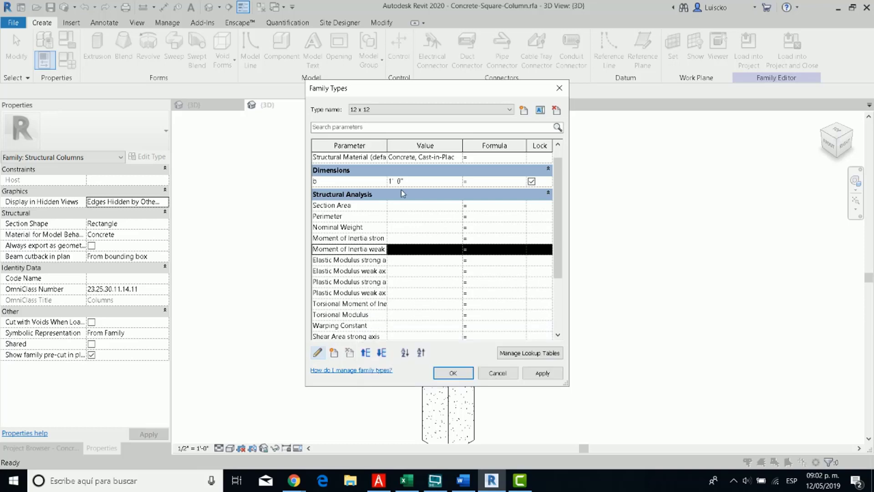
Step: Examine the parameter properties of the column's dimension b, leaving them without edits
scroll(401, 190, up, 1)
click(356, 196)
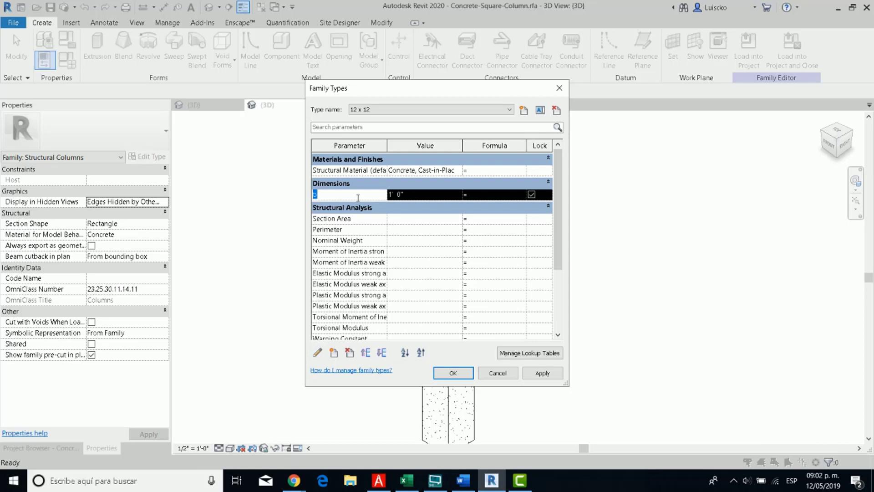
click(317, 352)
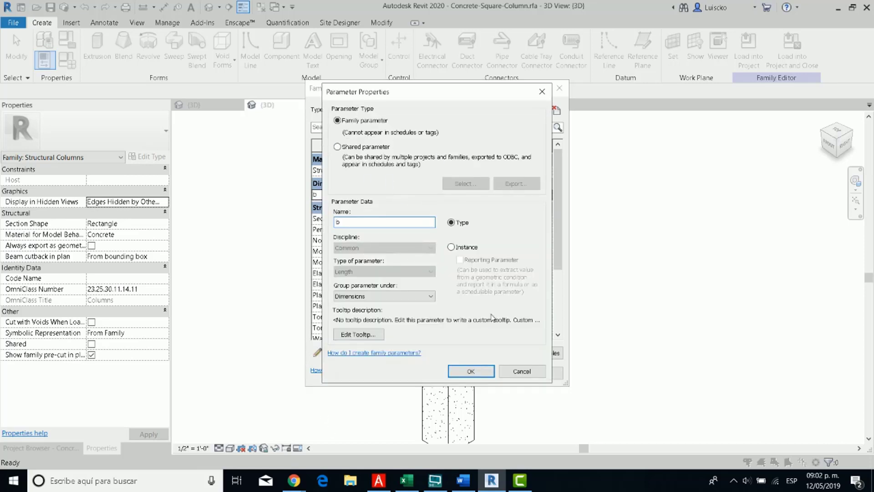
click(522, 370)
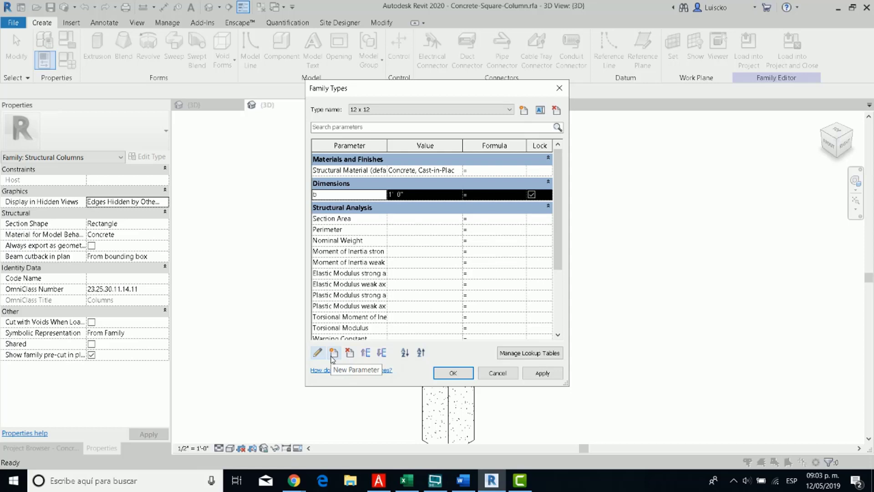
Step: Add the shared parameter Ancho from the 01-Medidas group as a type parameter under Dimensions, and close the column family
click(334, 352)
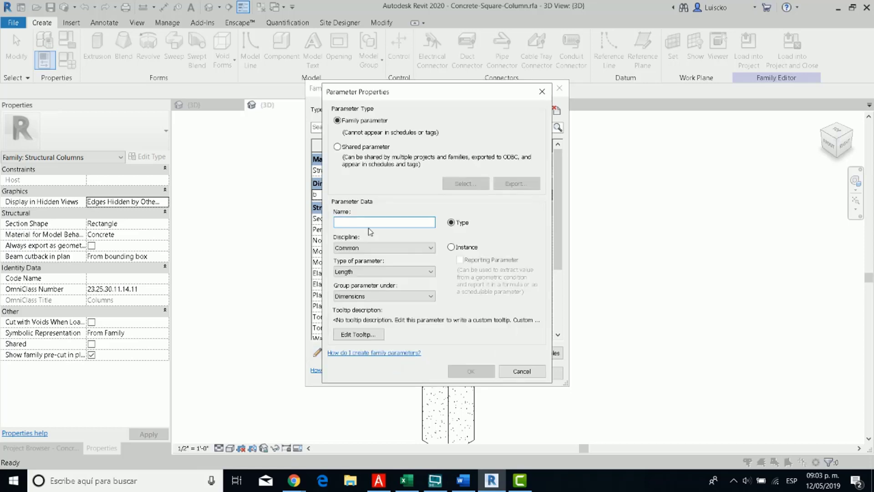
click(360, 147)
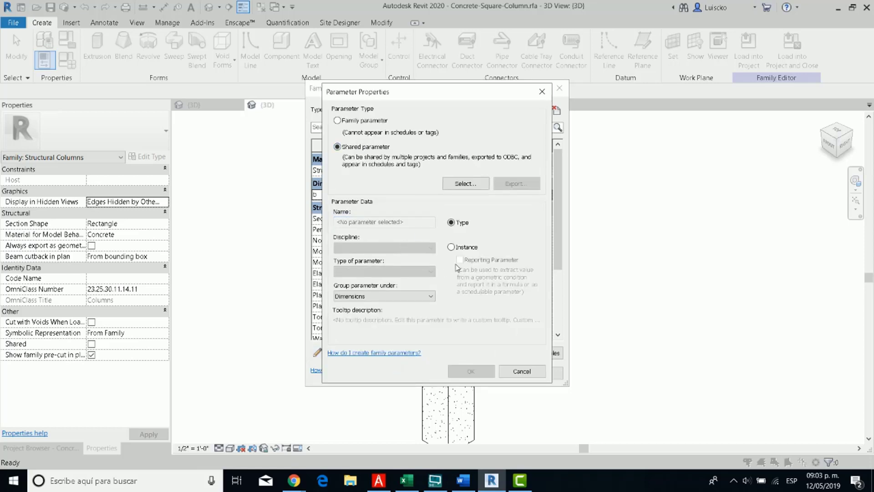
click(463, 184)
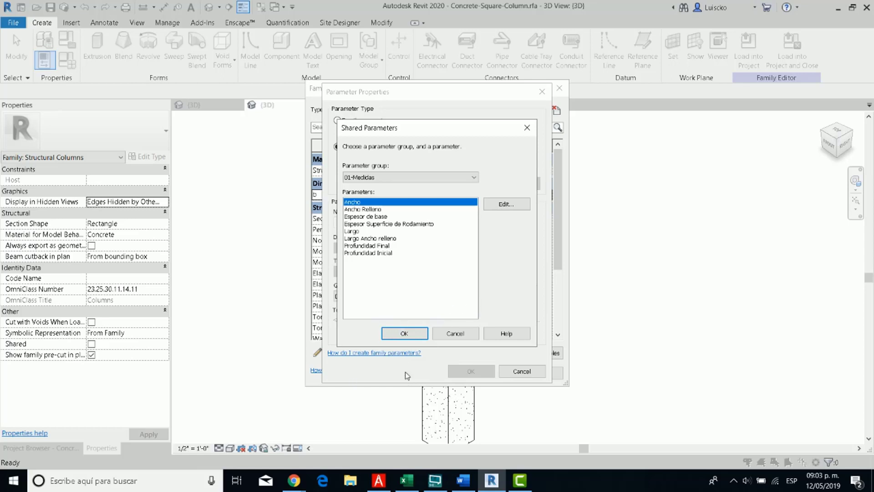
click(404, 333)
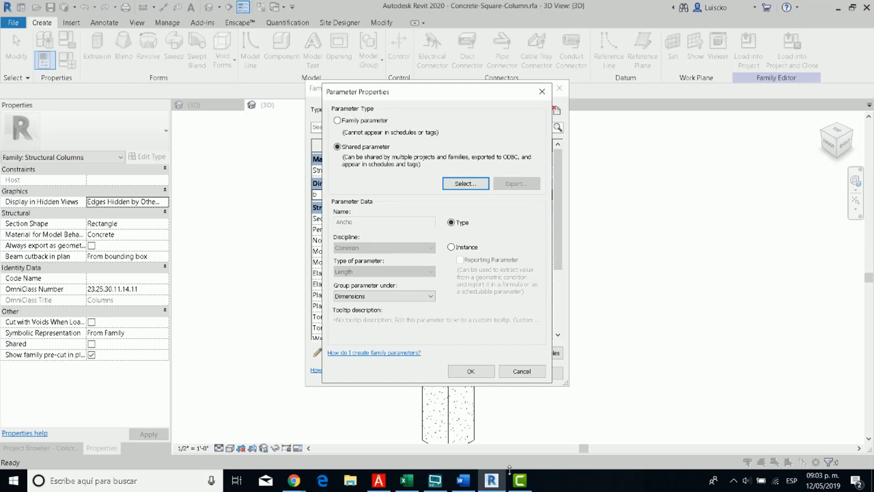
click(472, 371)
click(450, 371)
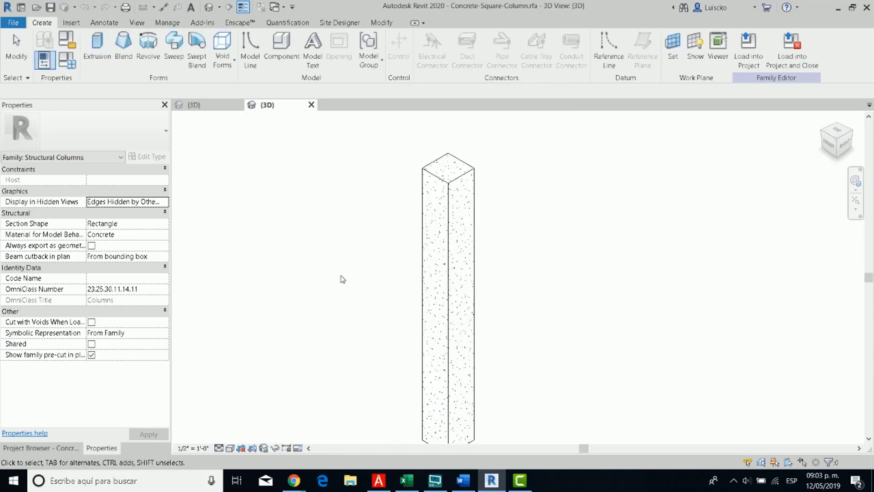
click(312, 105)
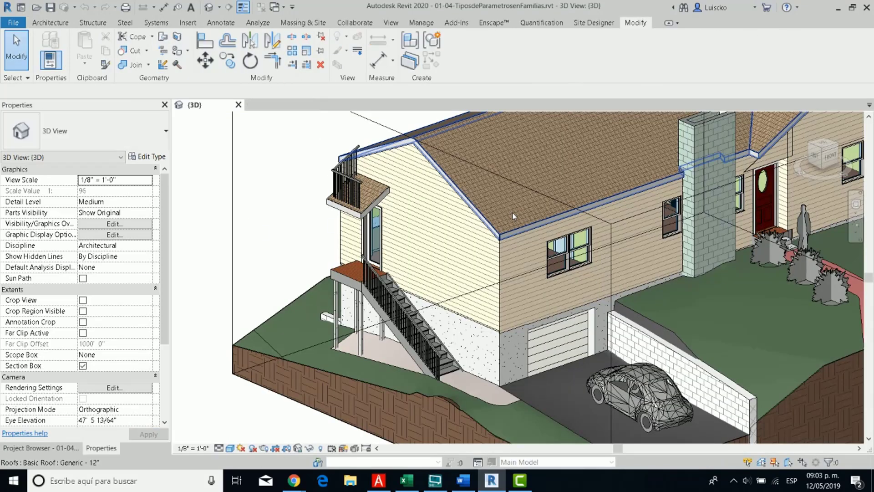
Step: Examine the definition of the project parameter Height, listing only the categories checked for it
scroll(358, 287, down, 4)
scroll(318, 361, up, 1)
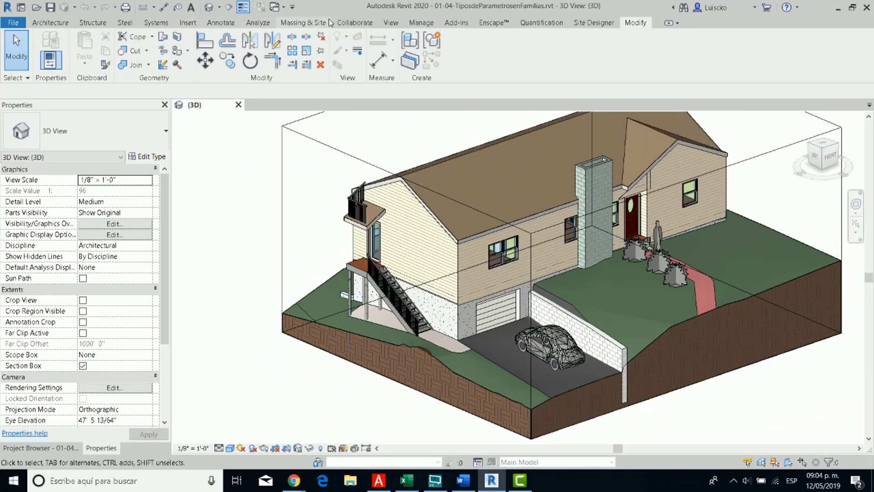
click(418, 23)
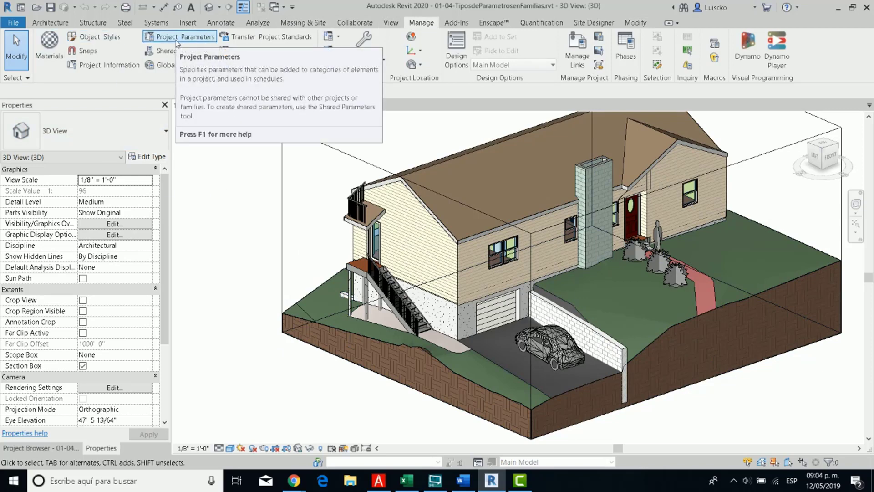
click(177, 40)
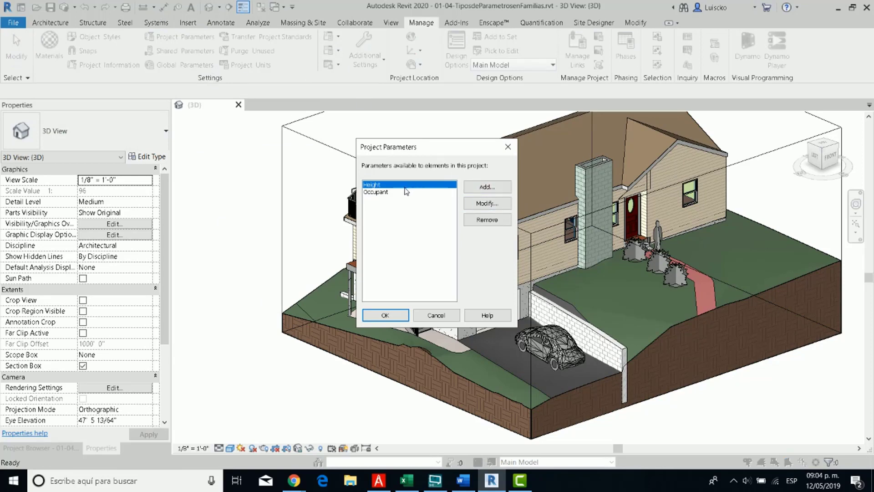
click(495, 208)
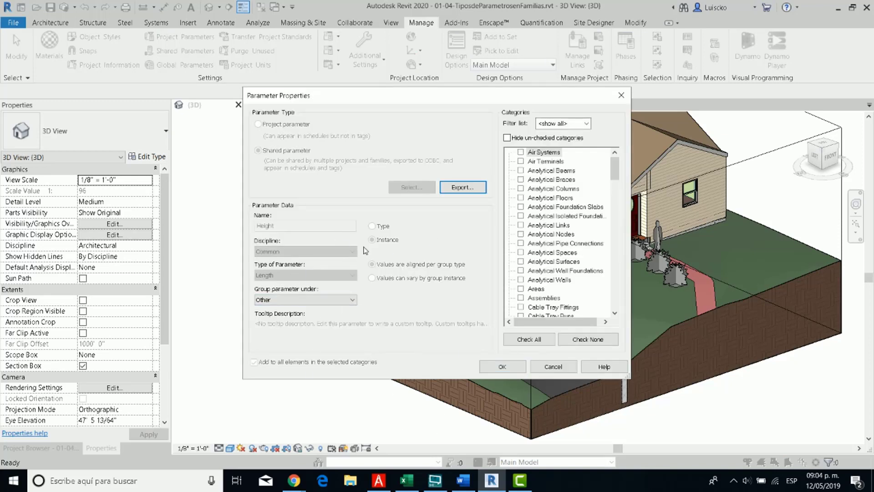
click(525, 138)
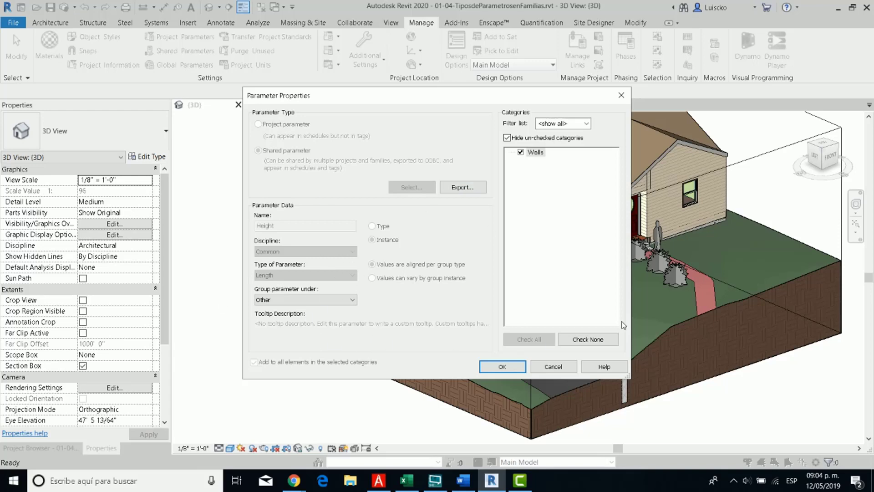
click(552, 366)
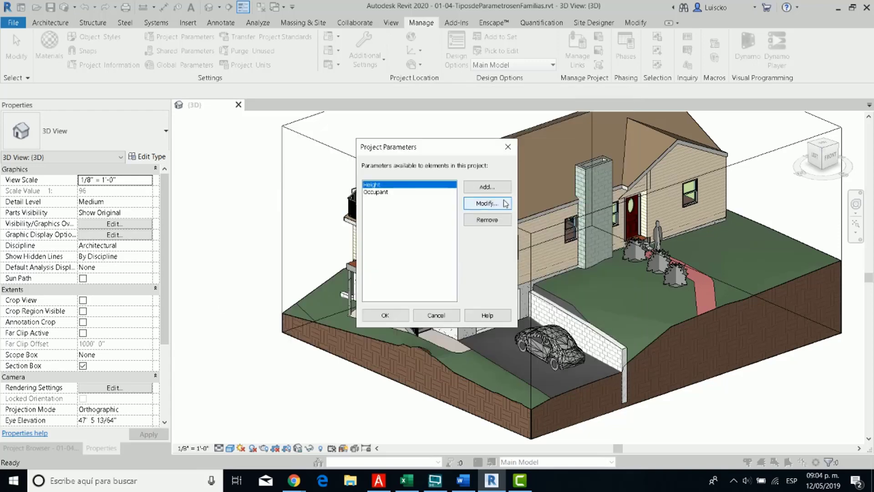
click(508, 147)
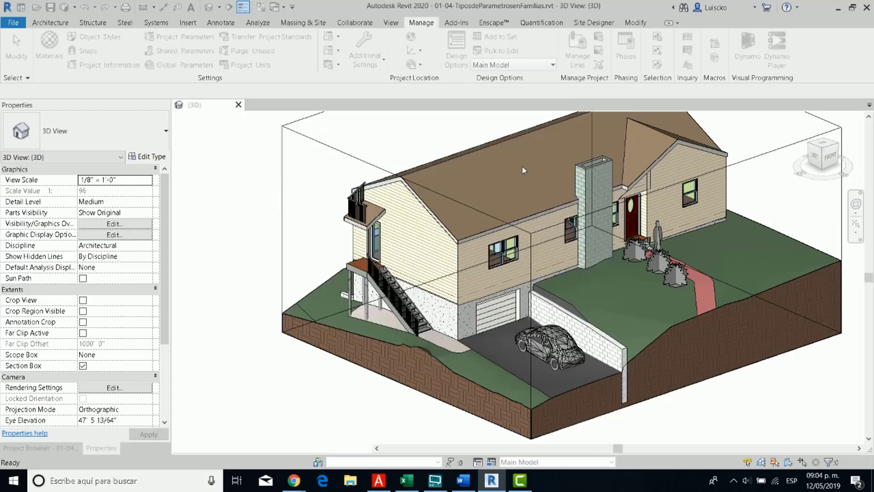
Step: Check the Height parameter in the instance properties of the exterior wall above the garage door
click(527, 266)
scroll(41, 387, down, 5)
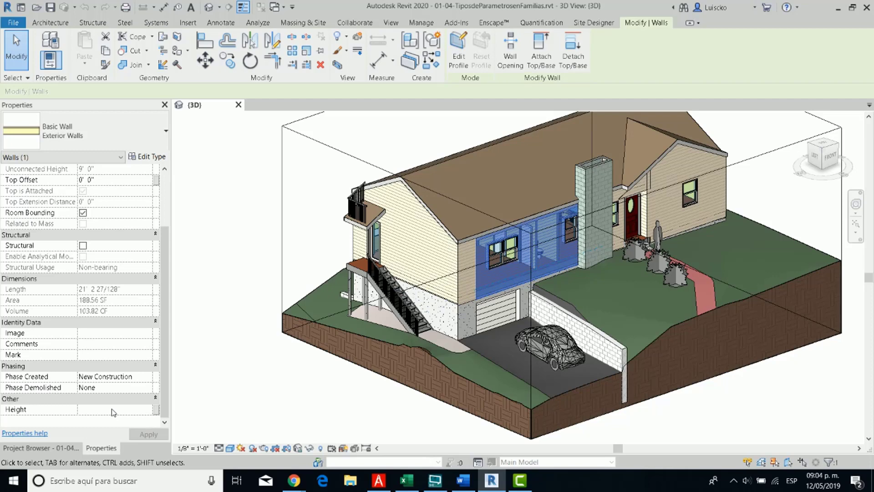
click(232, 316)
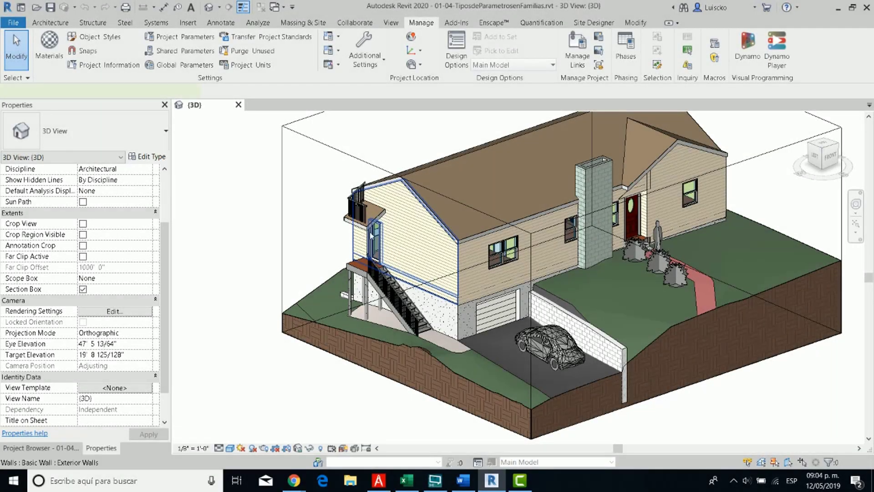
Step: Examine the type properties, available wall types and instance properties of the gable-end exterior wall beside the stair
click(371, 235)
click(145, 157)
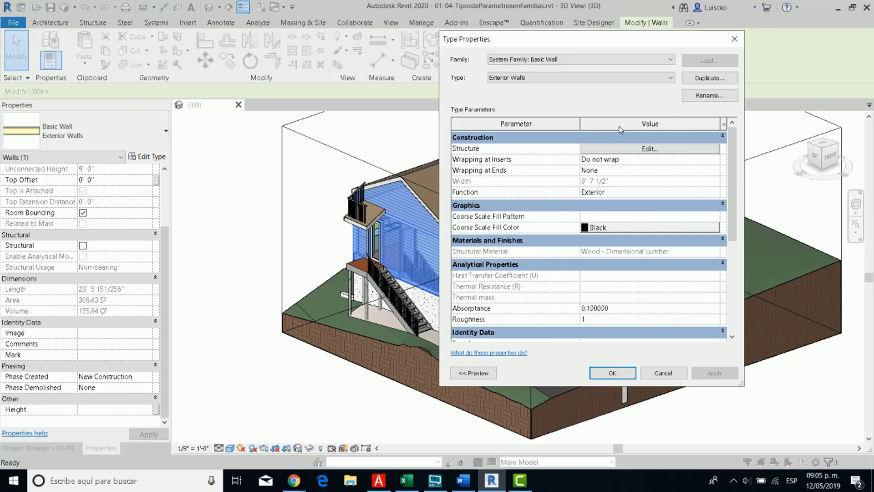
click(570, 78)
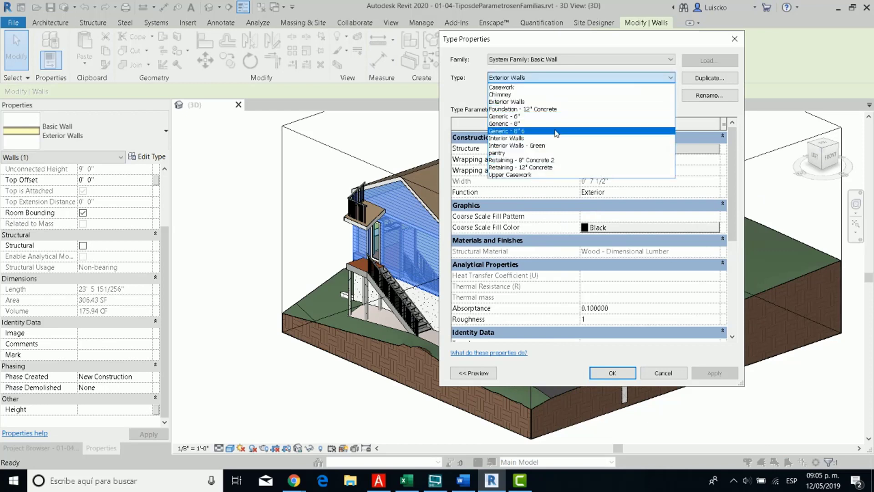
click(681, 192)
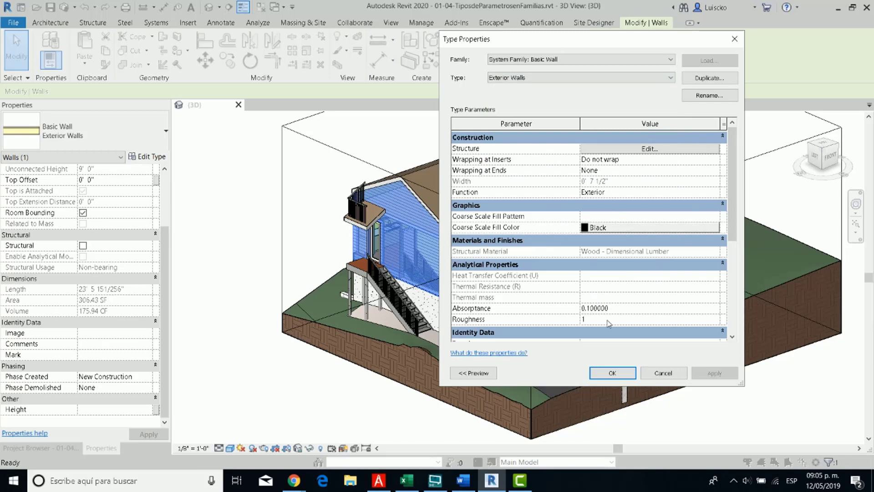
click(665, 376)
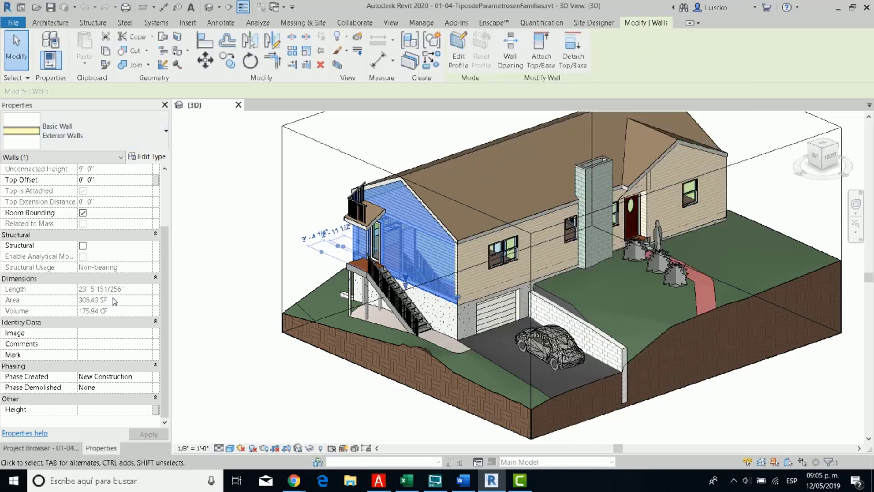
scroll(117, 296, up, 3)
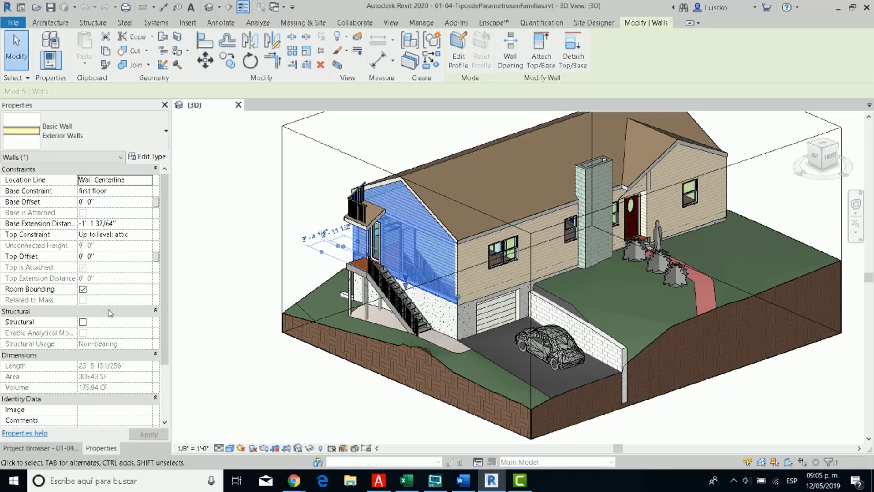
scroll(50, 260, down, 3)
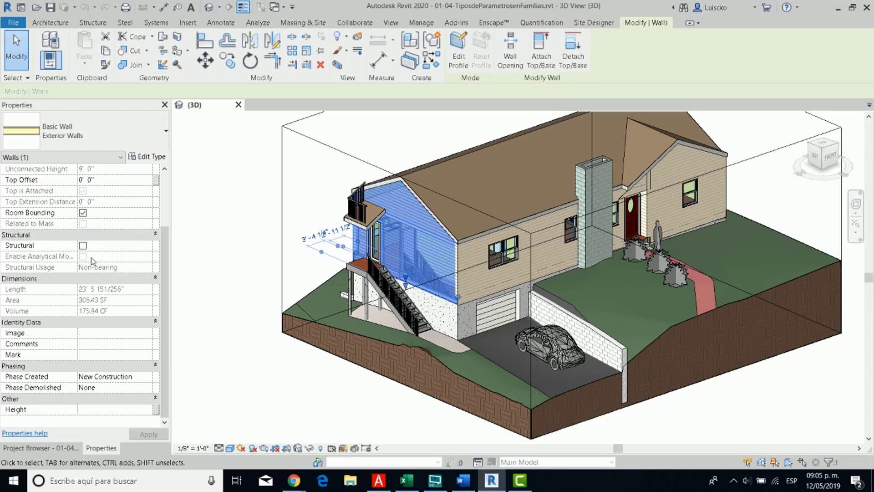